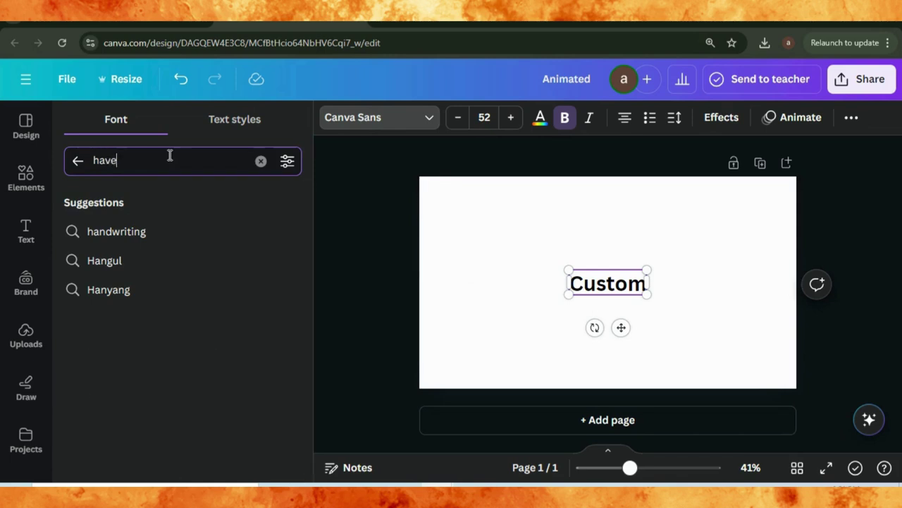
Set the "Custom" text in the Have Heart Two font, enlarge it to about size 397 and centre it on the page.
key("Return")
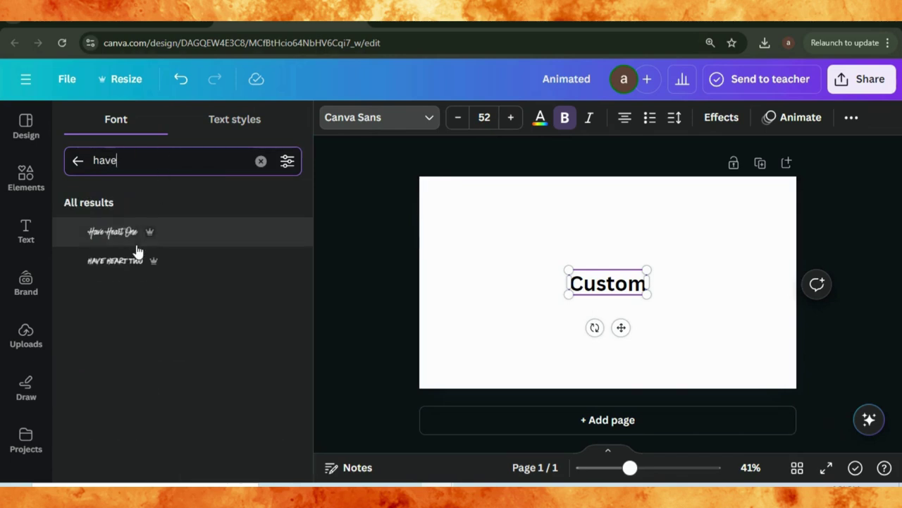
left_click(162, 261)
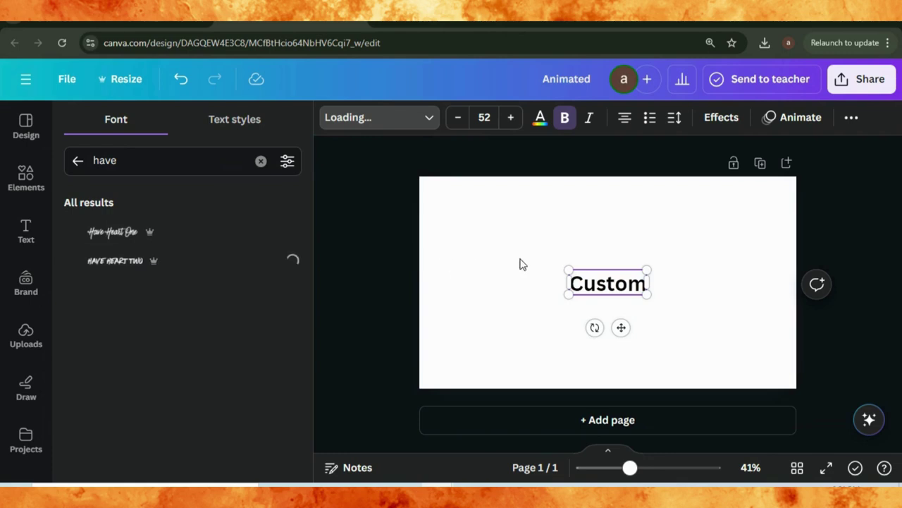
left_click_drag(585, 268, 465, 237)
left_click_drag(630, 297, 783, 382)
left_click_drag(478, 208, 453, 195)
left_click(698, 296)
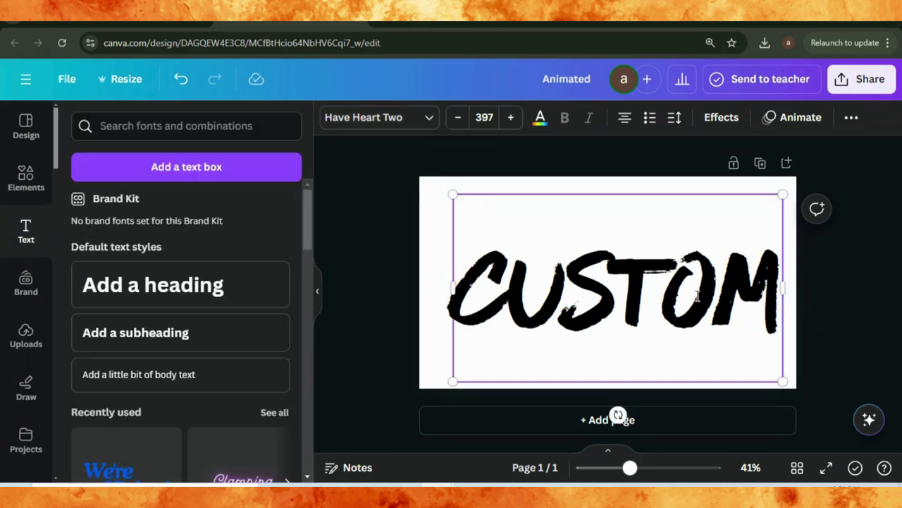
mouse_move(675, 281)
left_mouse_down()
mouse_move(661, 263)
mouse_move(663, 277)
left_mouse_up()
left_click(858, 260)
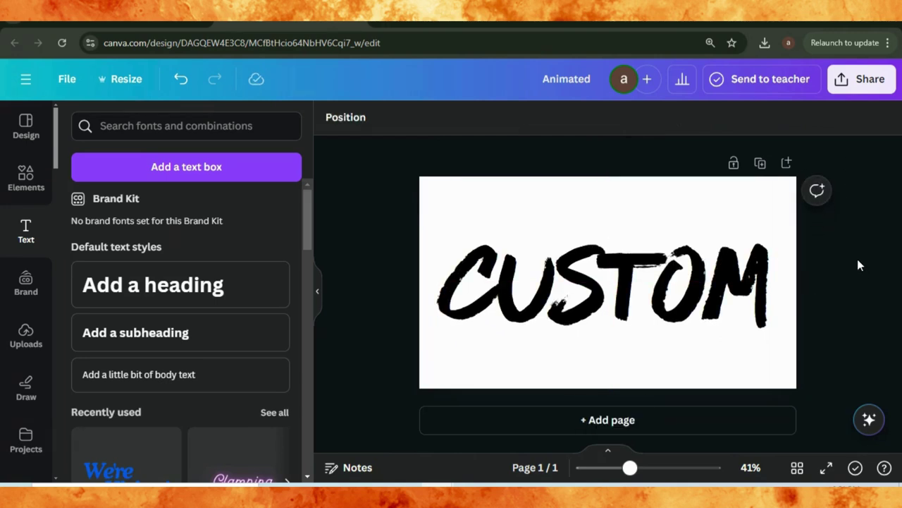
Download the design as an SVG file with a transparent background.
left_click(864, 79)
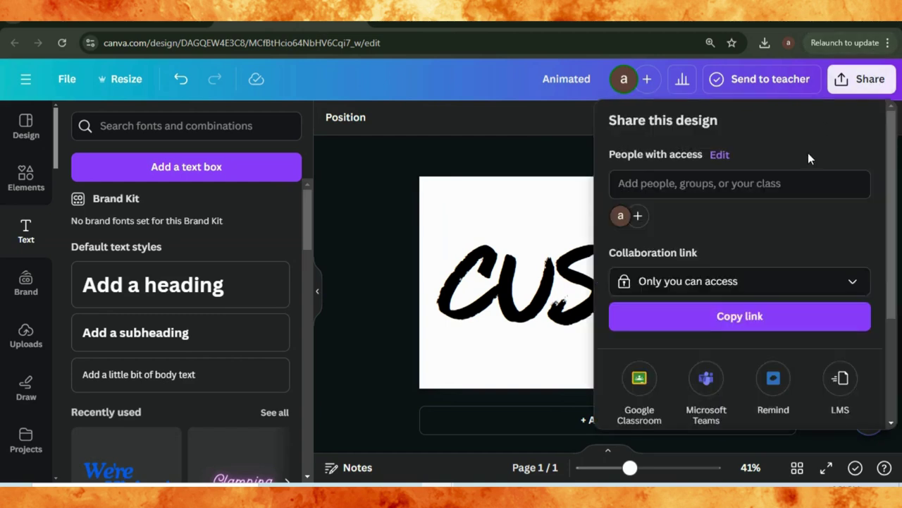
scroll(807, 152, "down", 3)
left_click(702, 304)
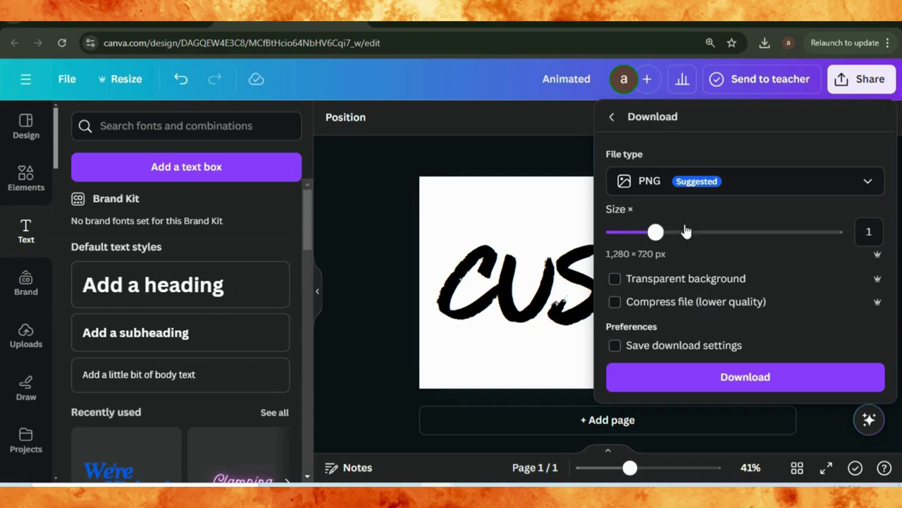
left_click(698, 186)
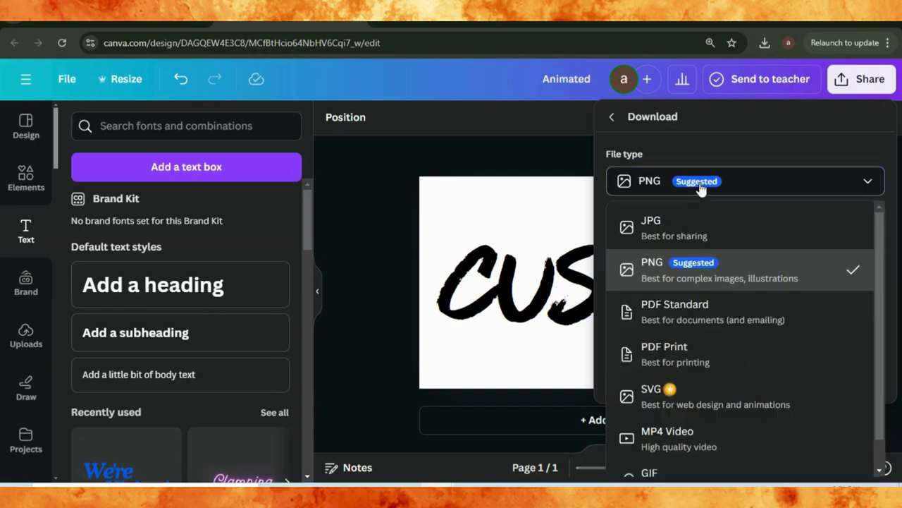
left_click(684, 392)
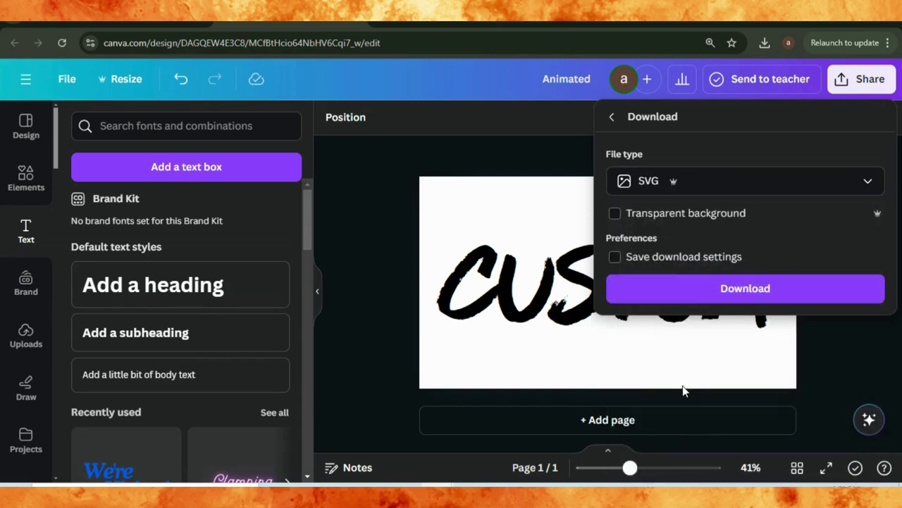
left_click(650, 222)
left_click(712, 297)
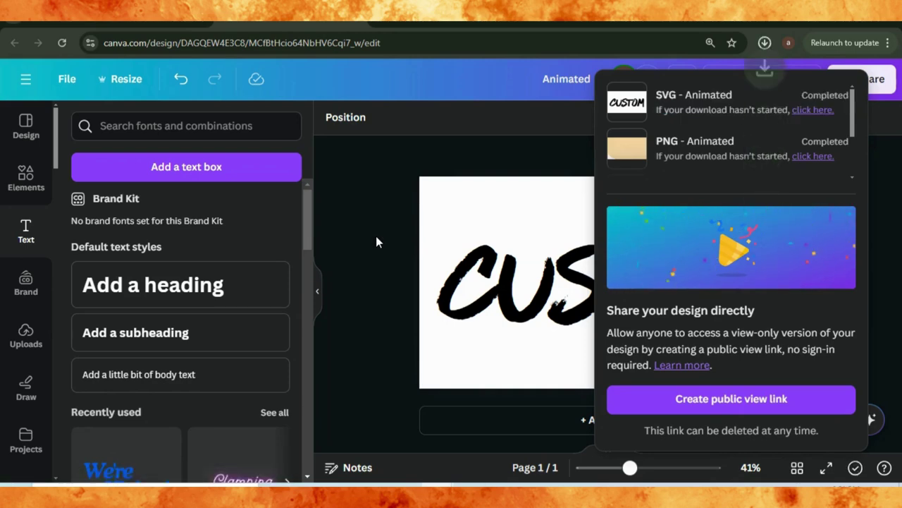
left_click(375, 242)
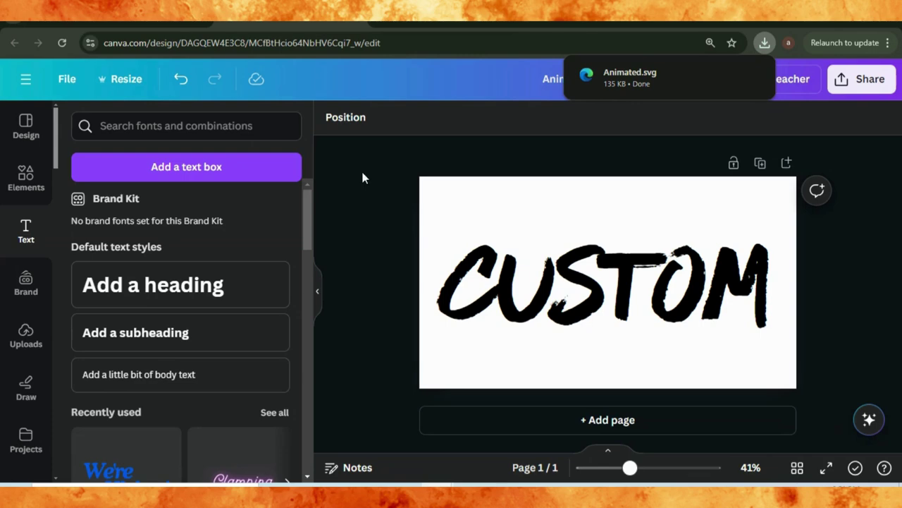
Switch to Photopea and open the downloaded Animated.svg file there.
key("ctrl+Tab")
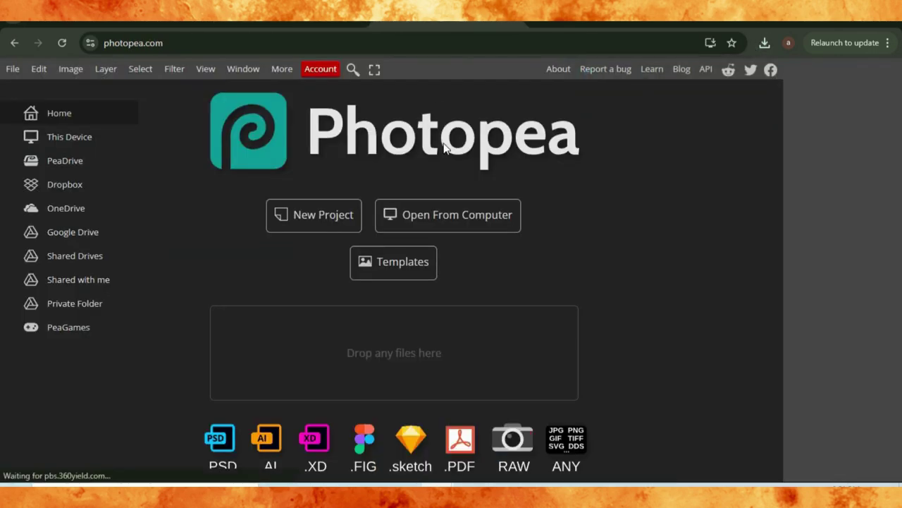
left_click(765, 43)
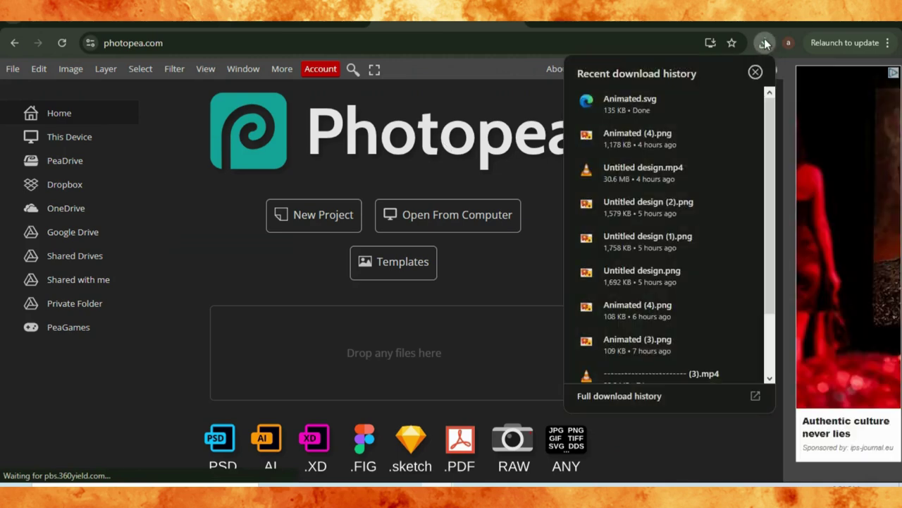
left_click(328, 216)
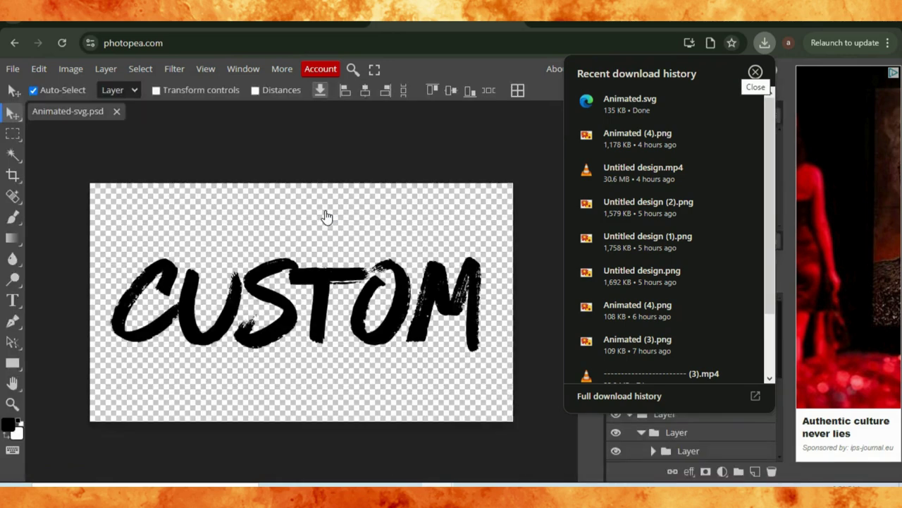
left_click(480, 129)
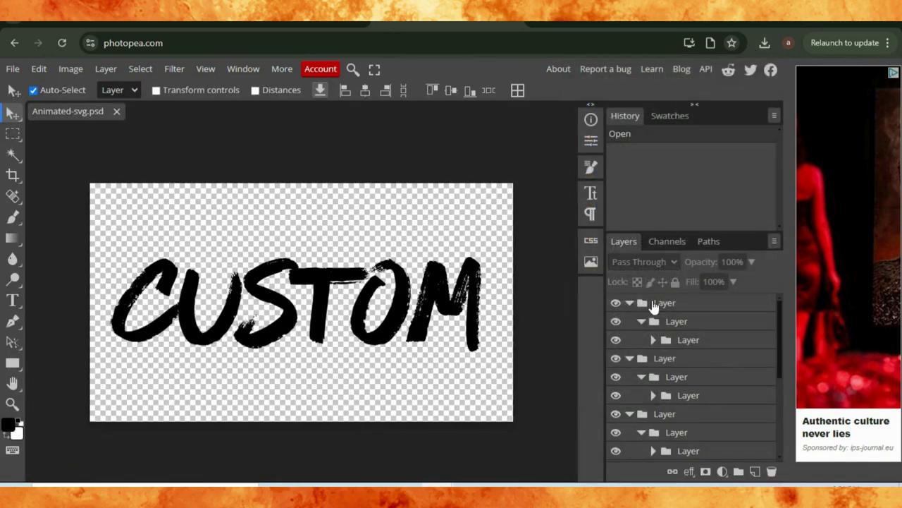
Merge the layer groups of the letters M, O and T into a single layer.
left_click(630, 303)
left_click(630, 303)
right_click(630, 306)
mouse_move(669, 399)
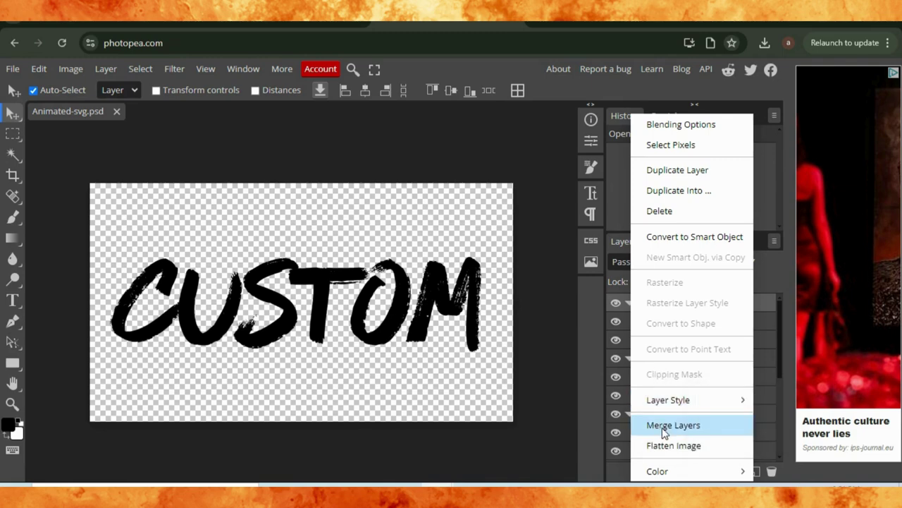
left_click(663, 432)
right_click(635, 306)
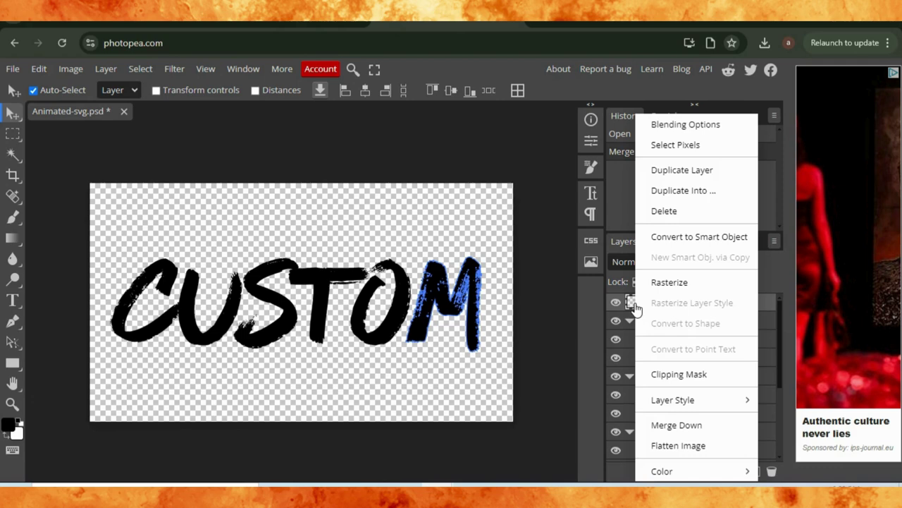
left_click(678, 425)
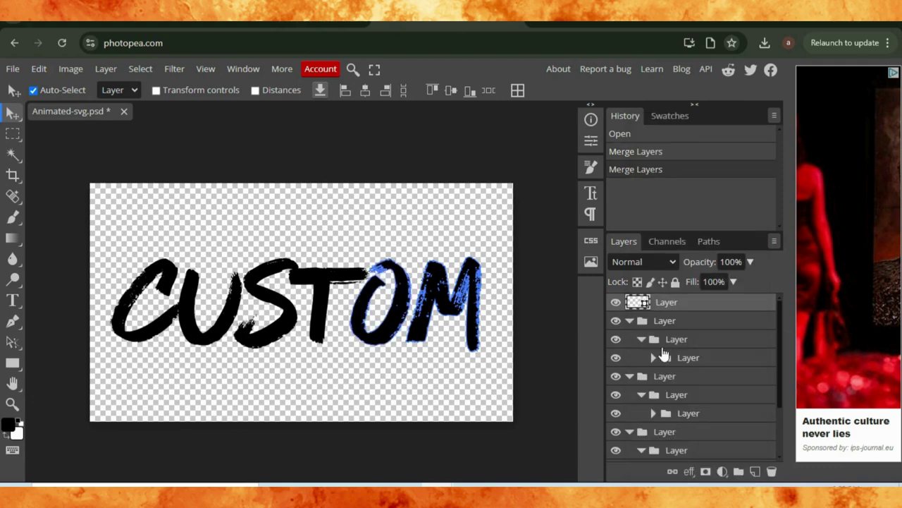
right_click(643, 306)
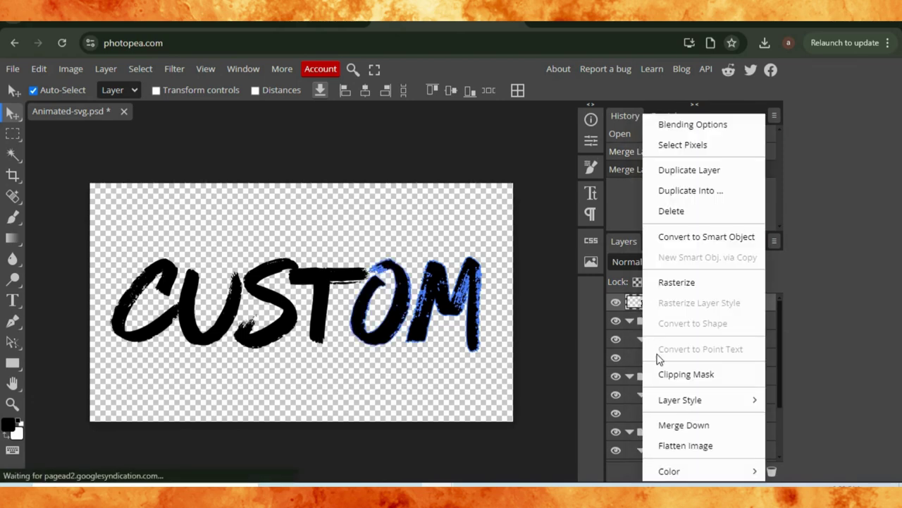
left_click(681, 426)
Merge the remaining layer groups of the letters S, U and C into a second single layer.
right_click(643, 328)
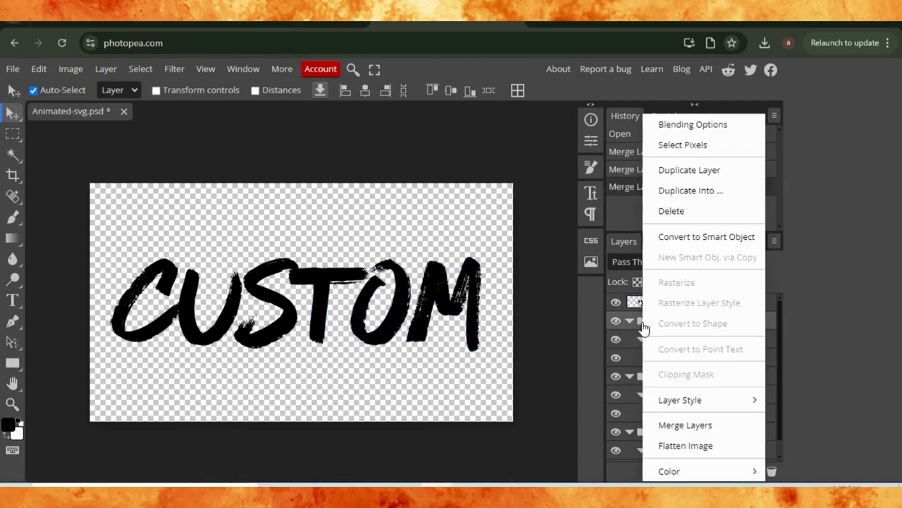
left_click(683, 426)
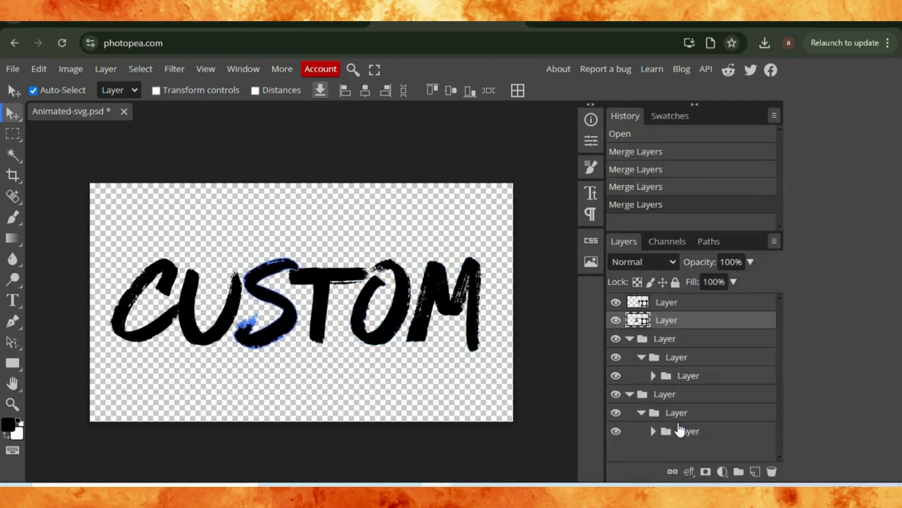
right_click(616, 328)
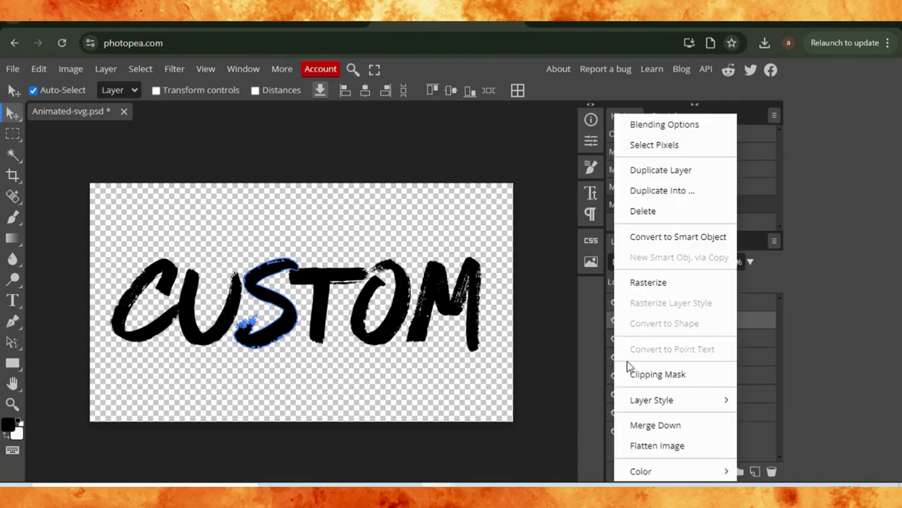
left_click(652, 428)
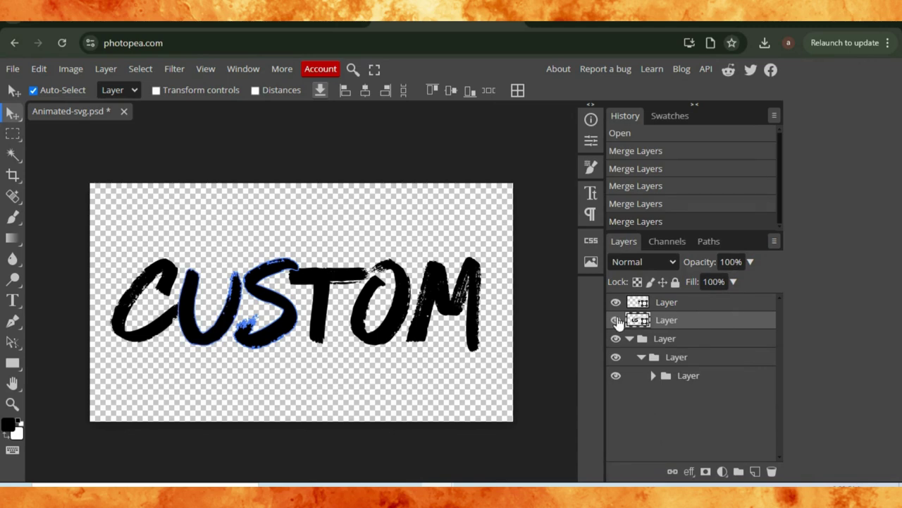
right_click(616, 322)
left_click(643, 426)
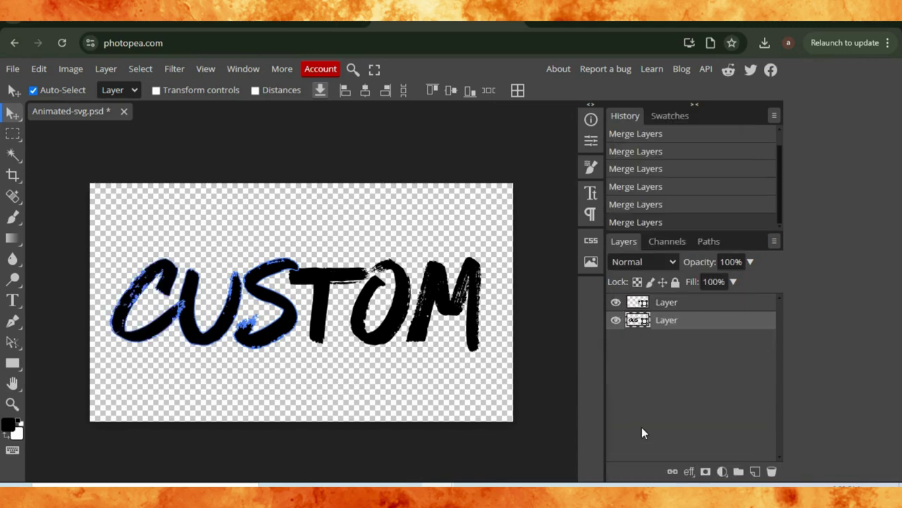
Merge the TOM layer down into the CUS layer so the whole word is one layer.
left_click(615, 301)
left_click(616, 302)
right_click(632, 306)
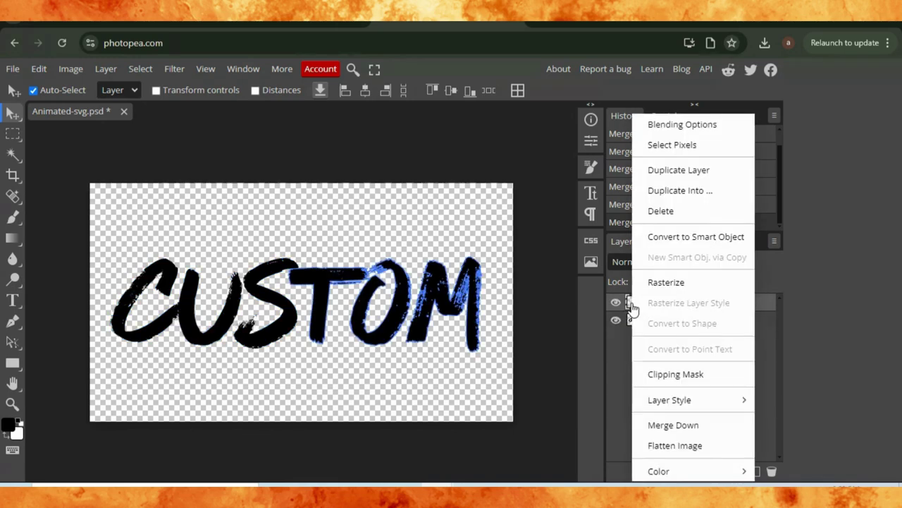
left_click(689, 422)
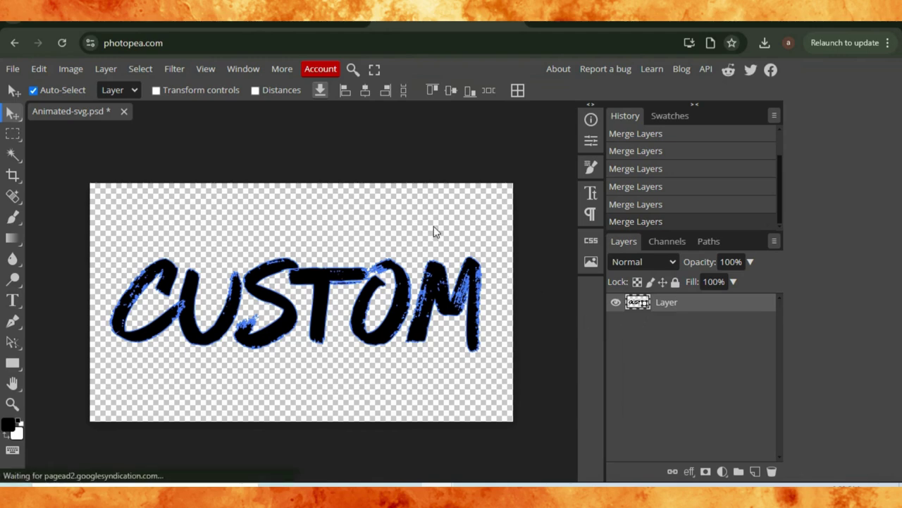
Open the Animated (4) PNG image from the Downloads folder.
left_click(13, 68)
left_click(28, 109)
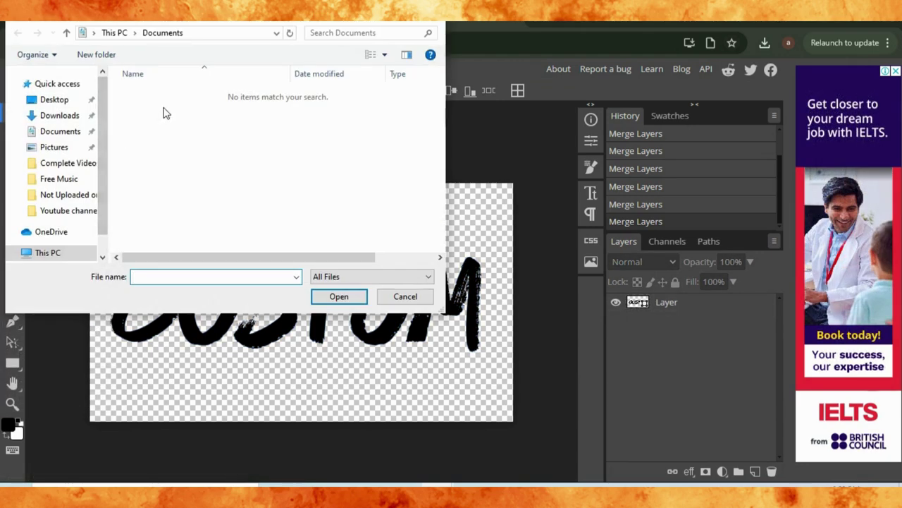
left_click(60, 115)
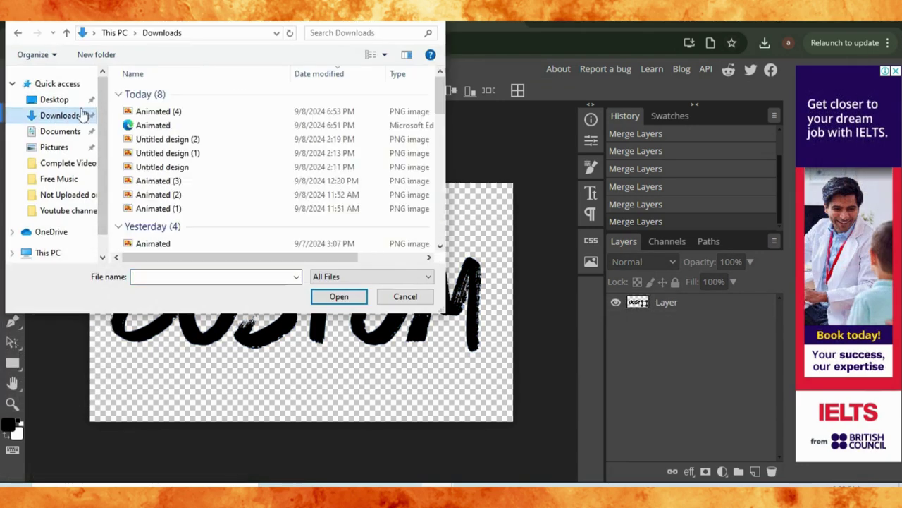
left_click(149, 113)
left_click(335, 296)
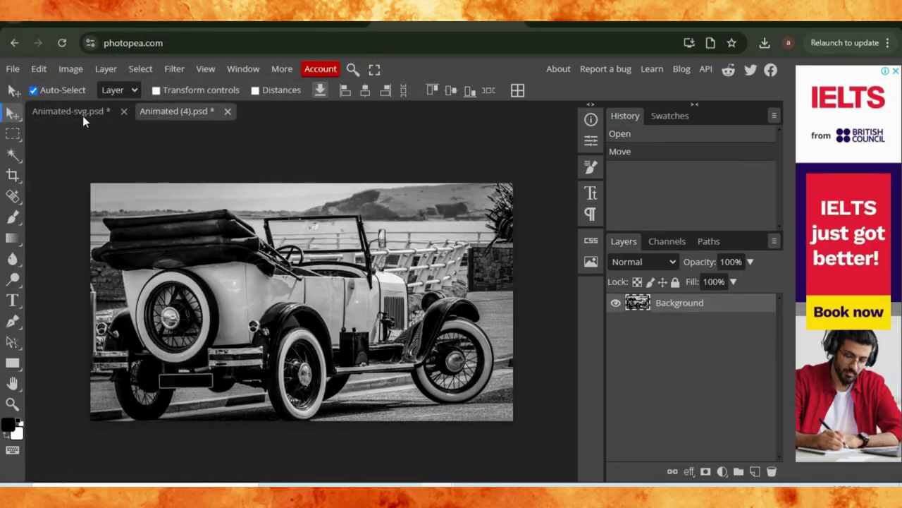
Copy the car photo from the Animated (4) document into the Animated-svg document.
left_click(78, 111)
left_click(156, 111)
left_click_drag(276, 272, 93, 110)
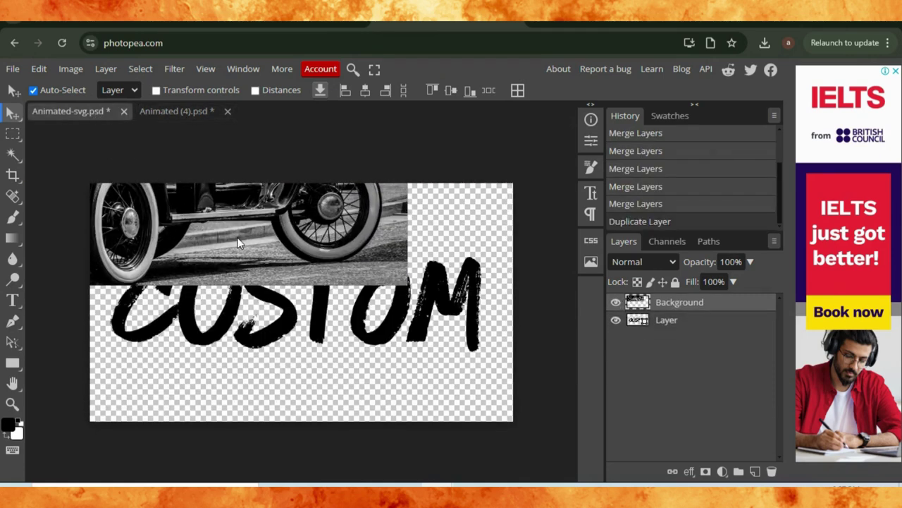
Move the car photo over the word CUSTOM and apply it as a clipping mask on the lettering layer.
left_click_drag(372, 240, 498, 336)
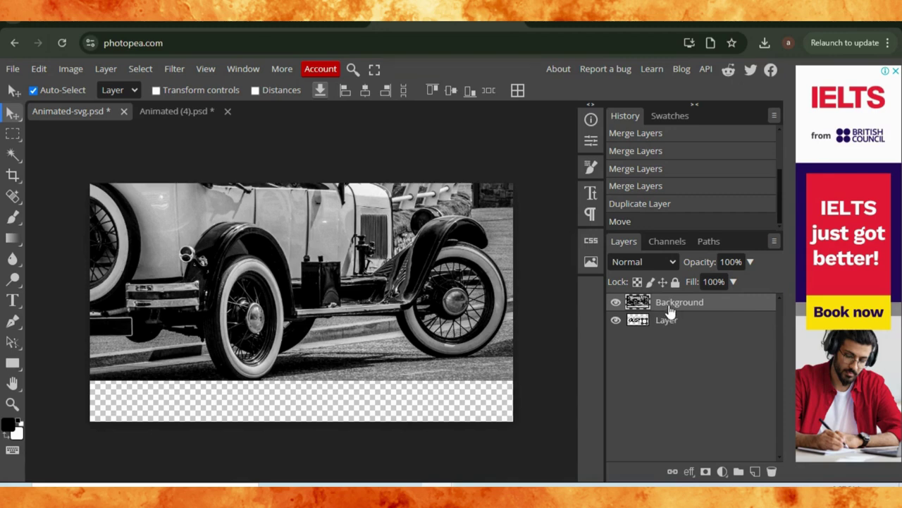
right_click(670, 311)
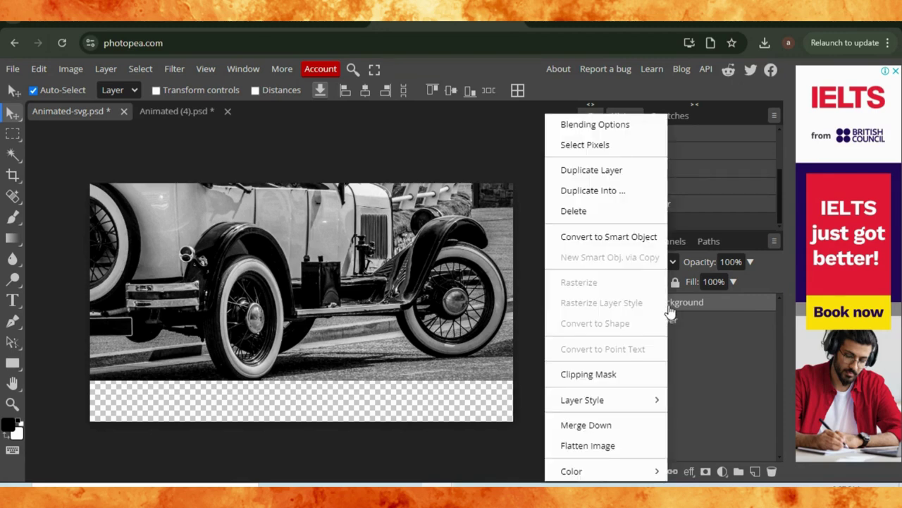
left_click(591, 378)
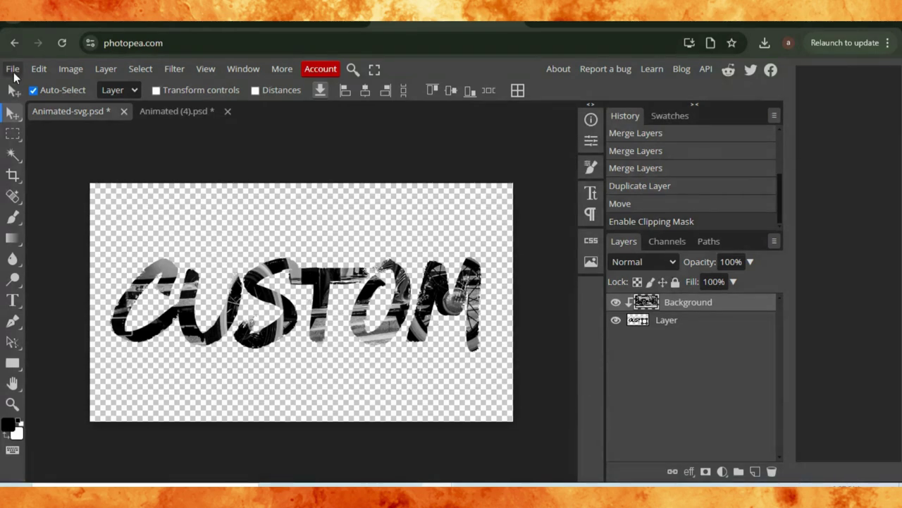
Save the CUSTOM artwork as a PSD file named Custom in the Downloads folder.
left_click(13, 69)
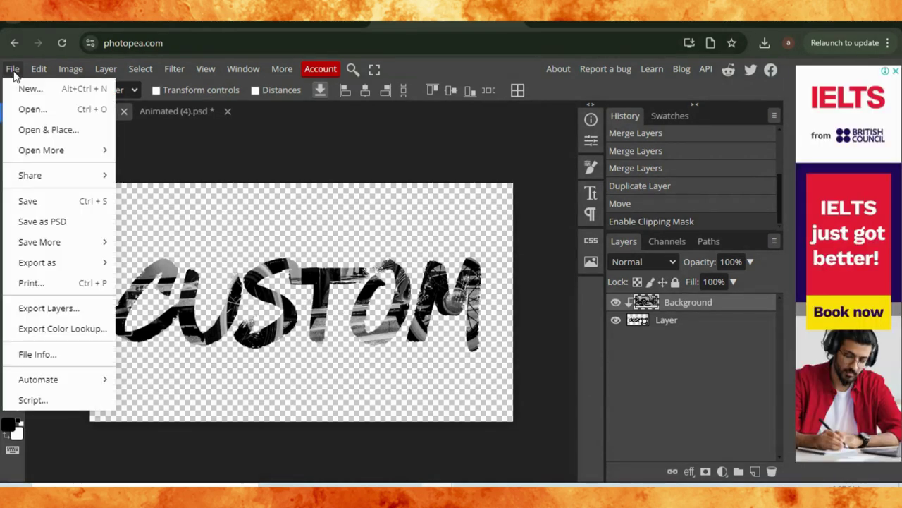
left_click(42, 221)
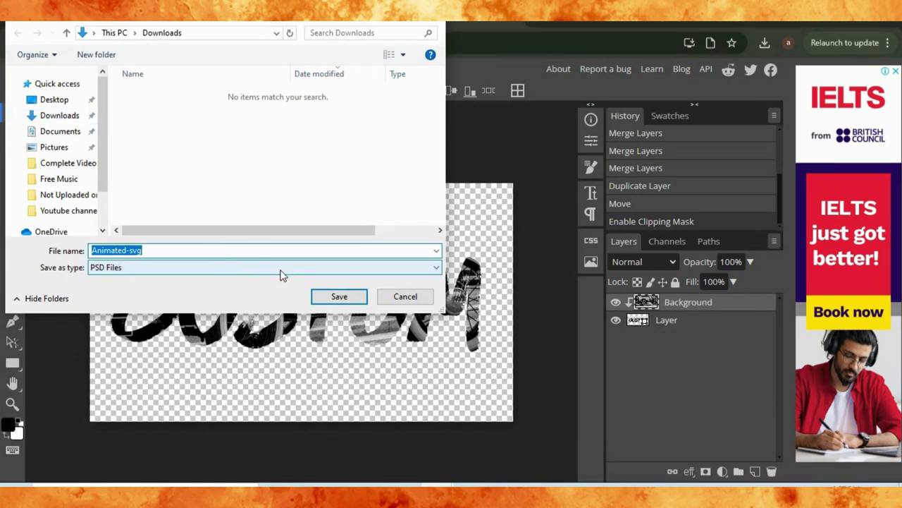
type("Custom")
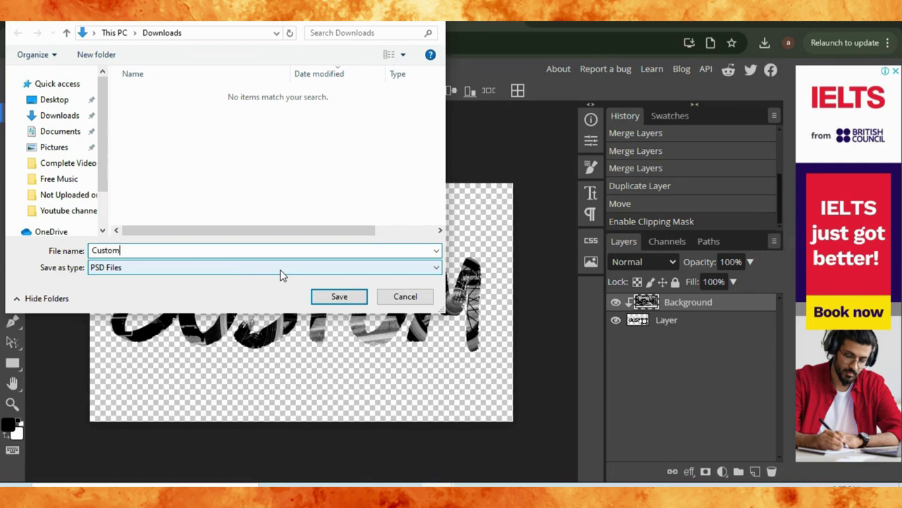
left_click(341, 297)
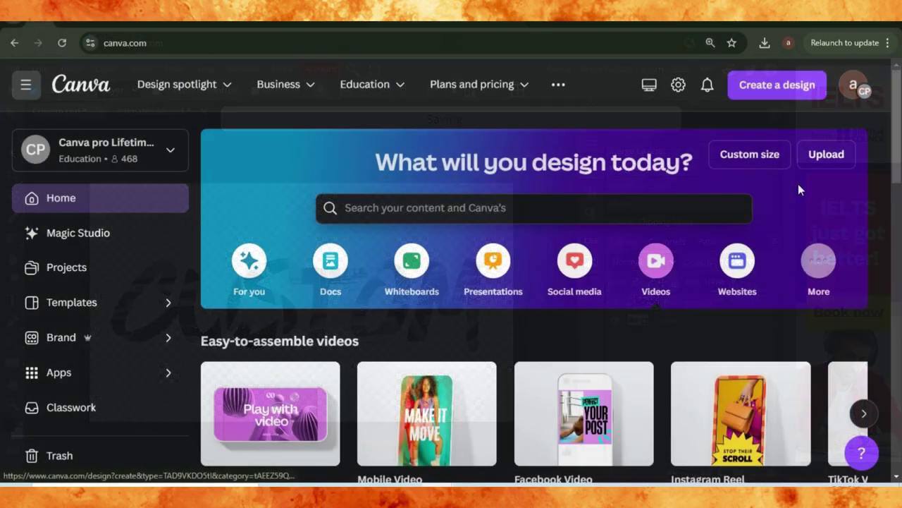
Switch to Canva and import Custom.psd from the Downloads folder, showing all file types to find it.
left_click(783, 85)
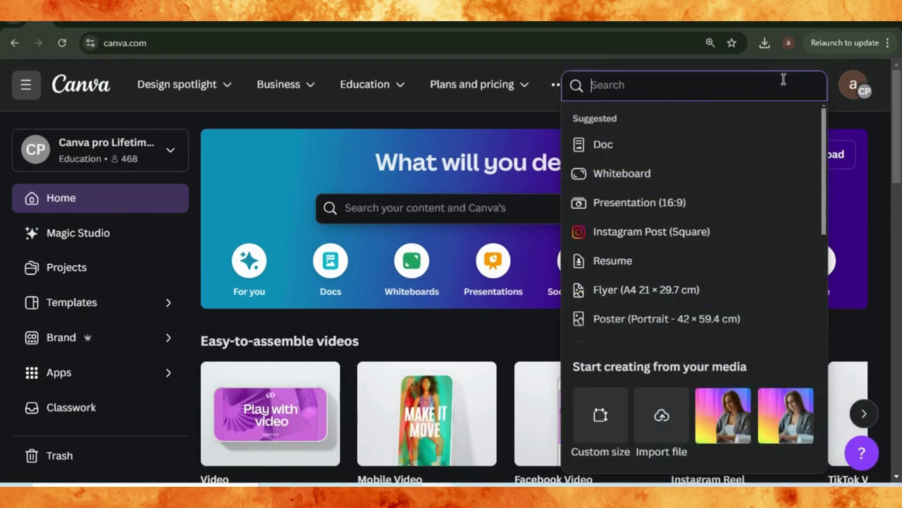
left_click(662, 414)
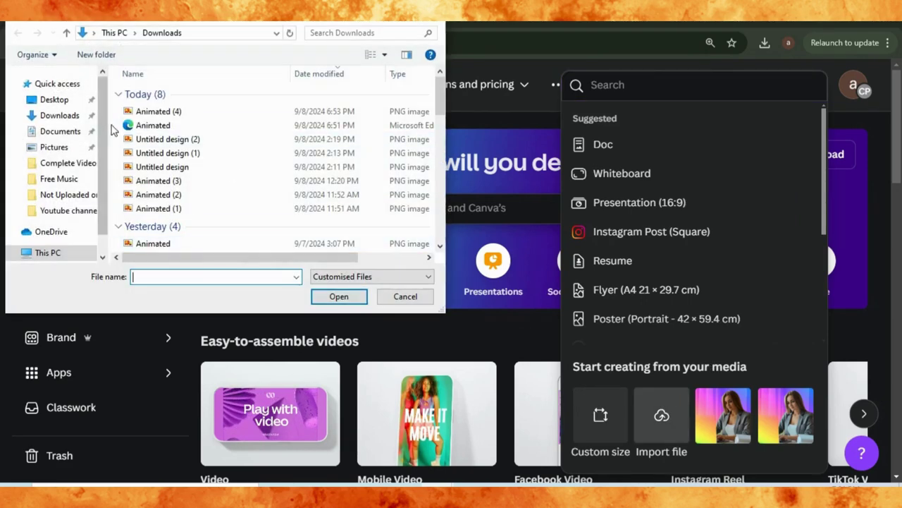
left_click(351, 278)
left_click(342, 301)
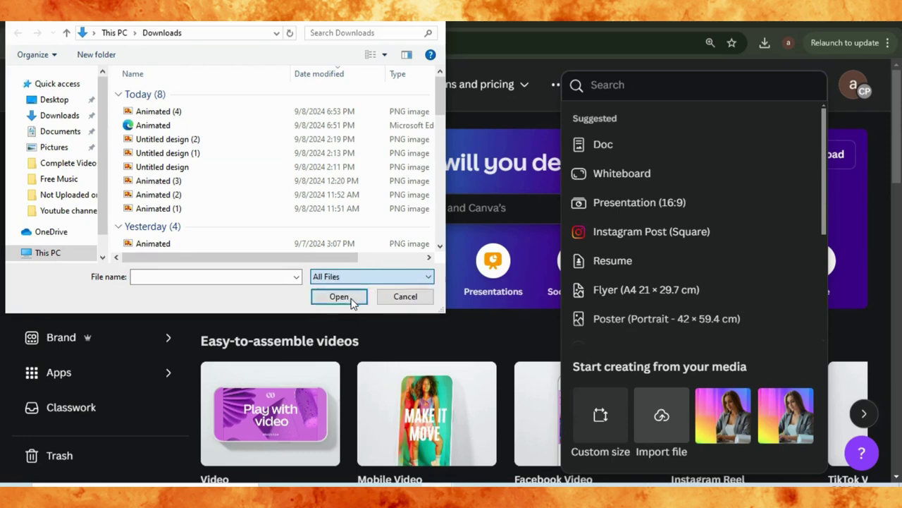
left_click(158, 112)
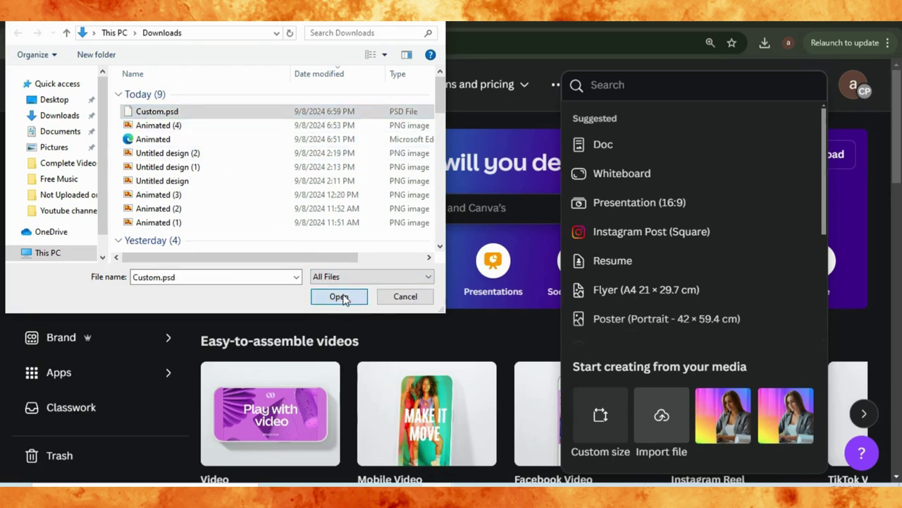
left_click(340, 296)
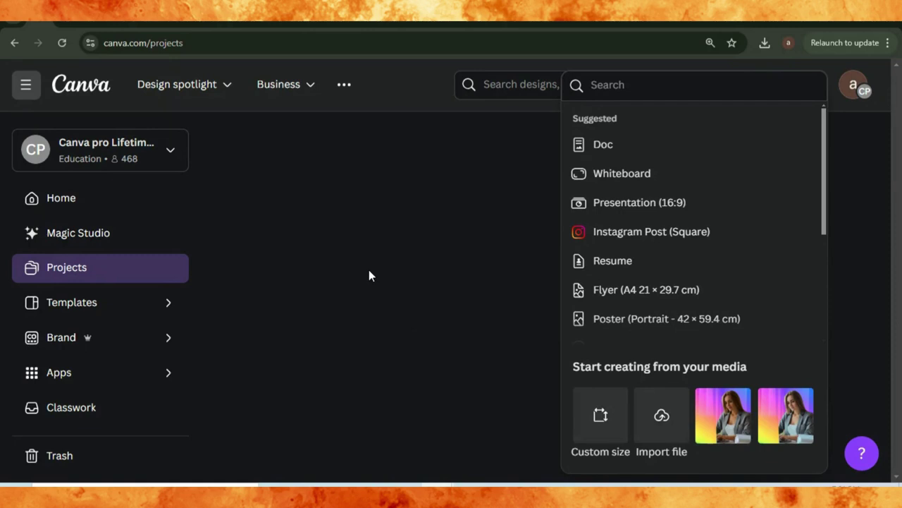
Close the design creation list and open the imported Custom.psd from the recent designs.
left_click(388, 84)
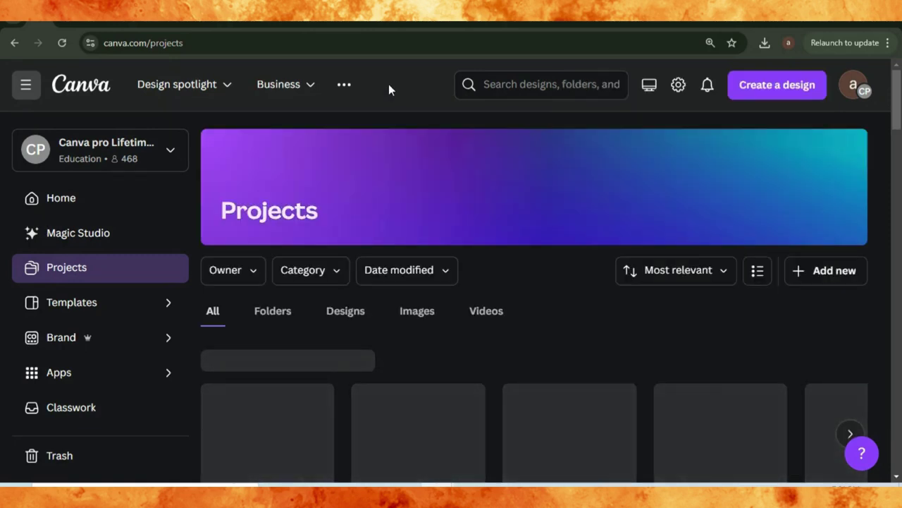
scroll(358, 170, "down", 1)
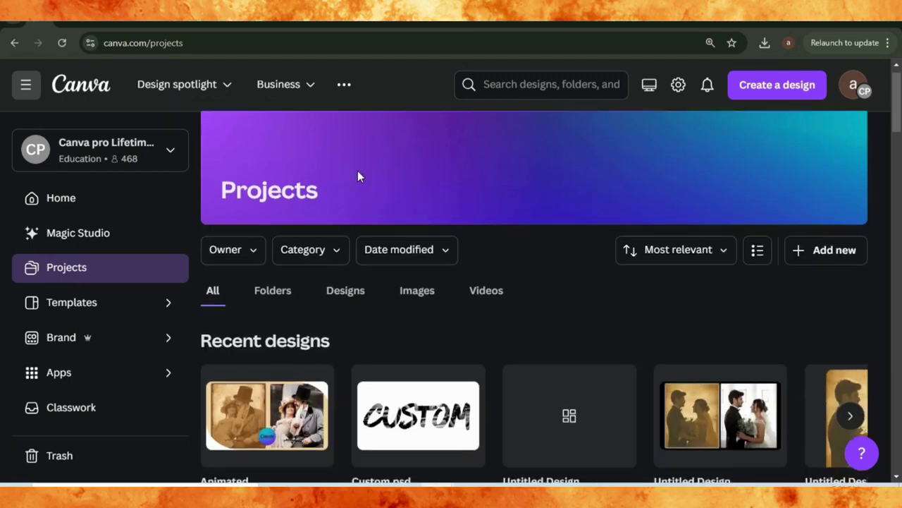
left_click(398, 368)
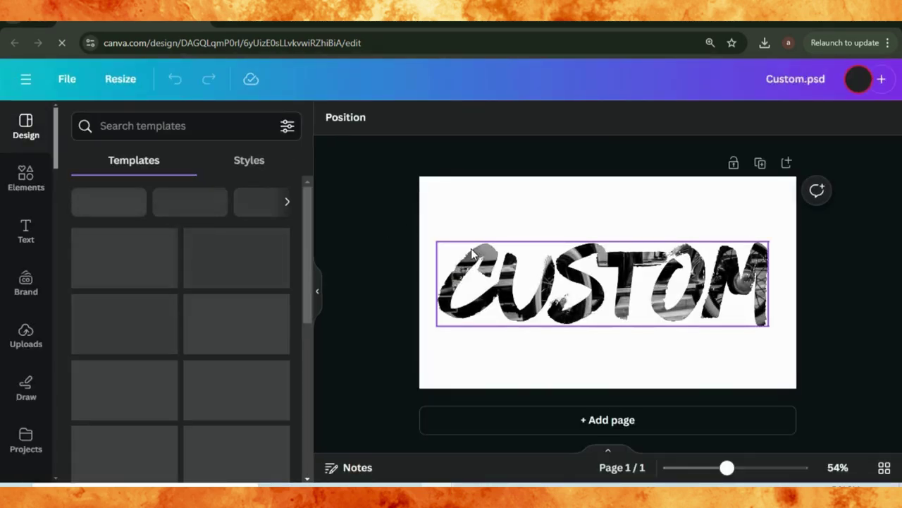
Detach the car photo from the CUSTOM lettering and delete the photo, leaving an empty letter-shaped frame.
left_click(466, 276)
right_click(465, 276)
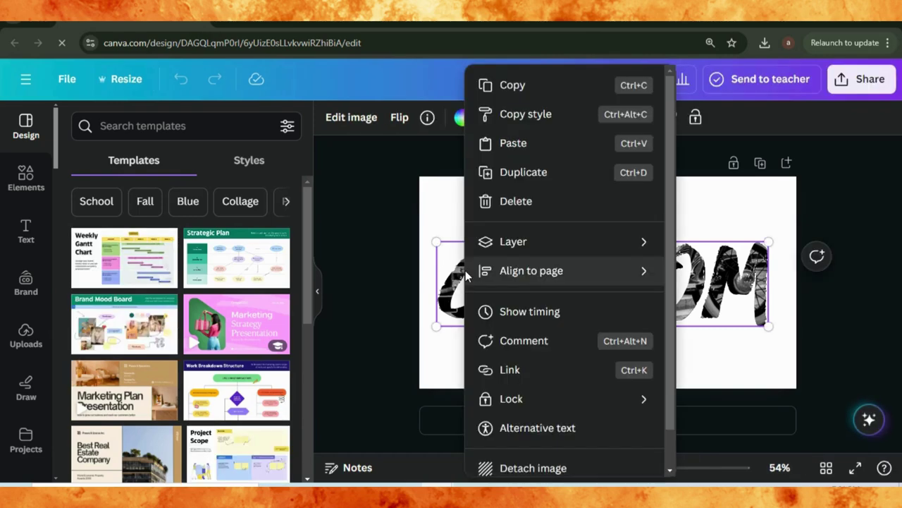
left_click(515, 467)
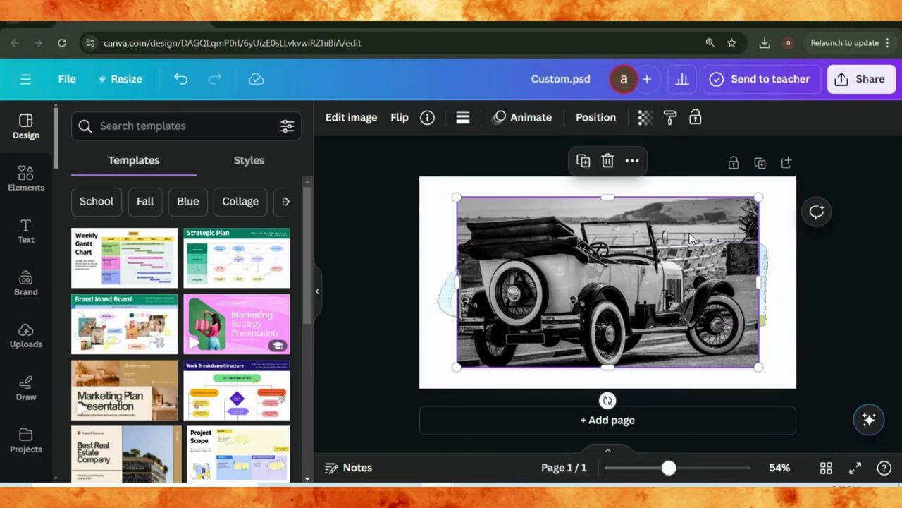
left_click(607, 164)
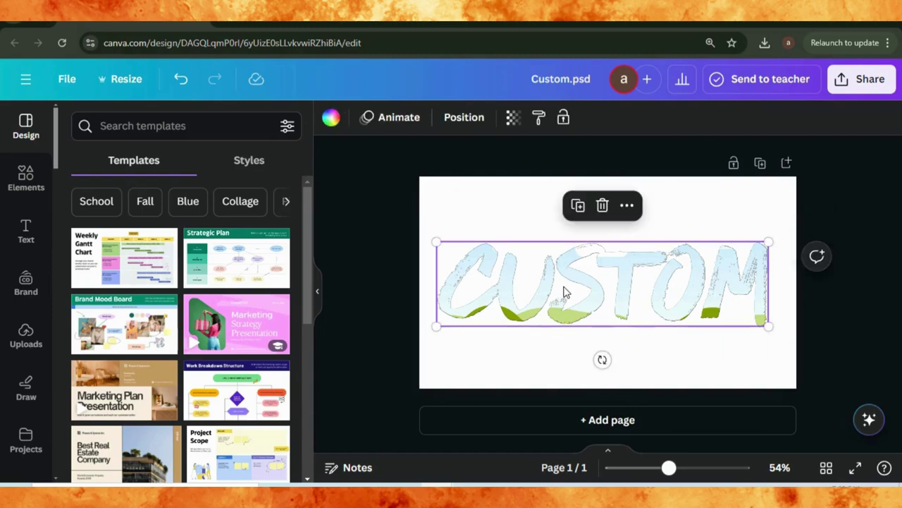
Show the full collection of recently used elements to find an image for the CUSTOM frame.
left_click(26, 177)
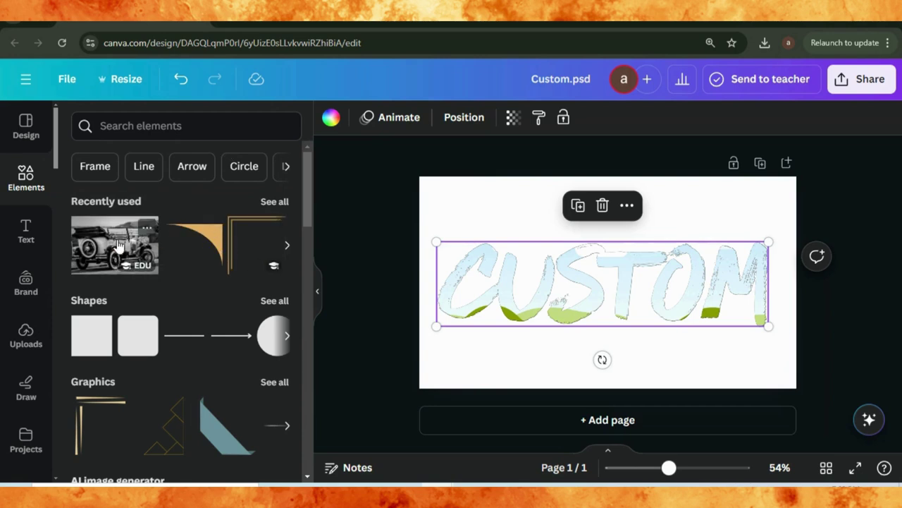
left_click(266, 202)
scroll(209, 304, "down", 5)
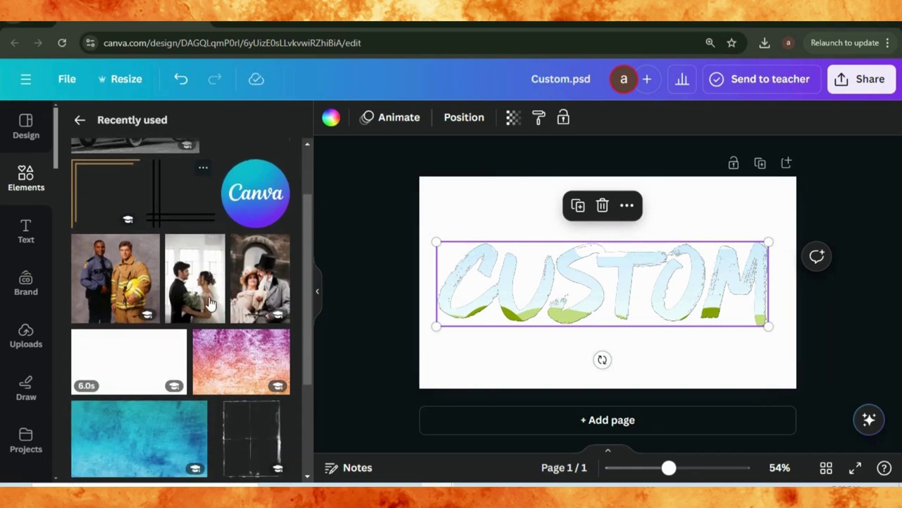
Try several fills in the CUSTOM frame, including the blue texture, the photo of a couple by a mountain lake, and the blue-sky path photo.
left_click_drag(232, 286, 475, 258)
left_click_drag(144, 347, 449, 298)
scroll(209, 349, "down", 1)
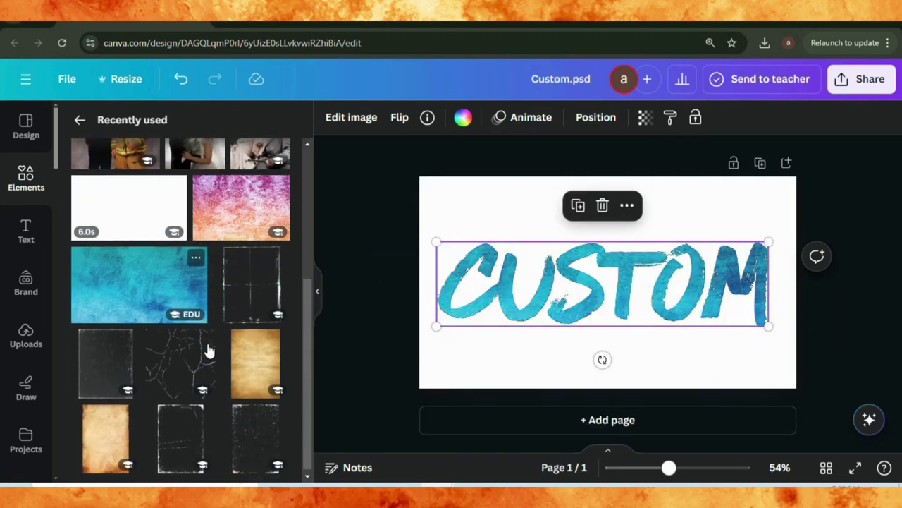
scroll(187, 222, "down", 2)
scroll(187, 222, "down", 3)
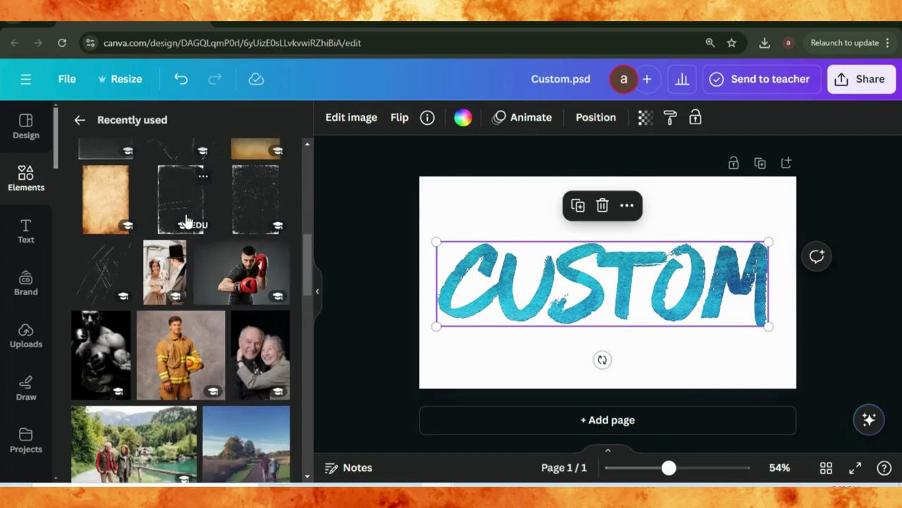
left_click_drag(102, 236, 493, 239)
left_click_drag(256, 309, 467, 299)
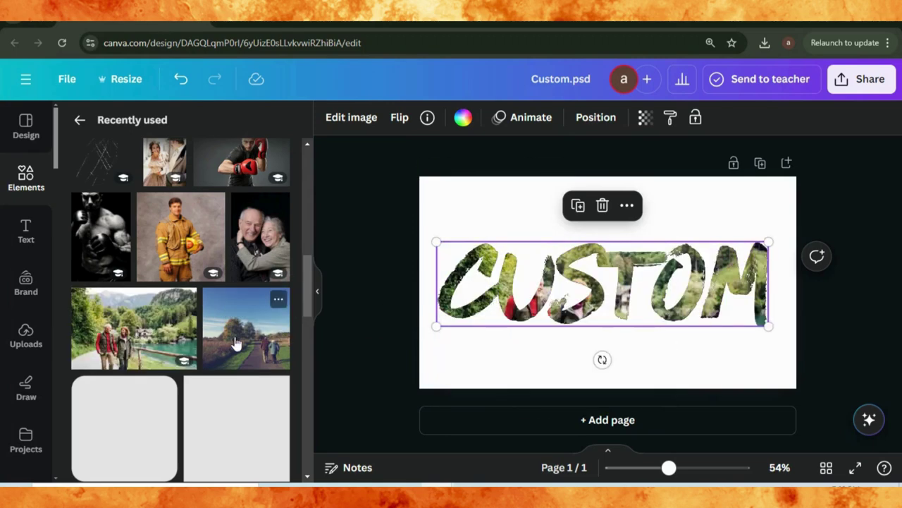
left_click_drag(236, 343, 455, 277)
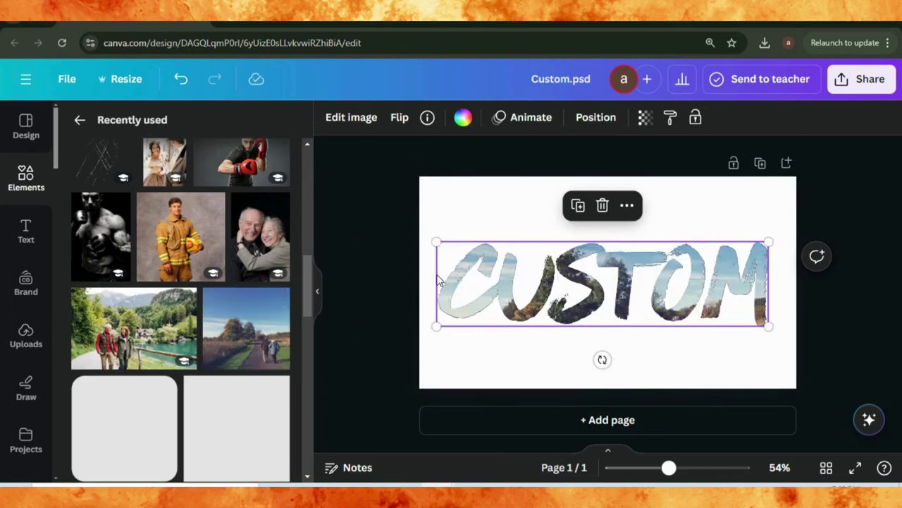
Fill the CUSTOM frame with the grey-to-magenta textured background and deselect the lettering.
scroll(169, 337, "down", 5)
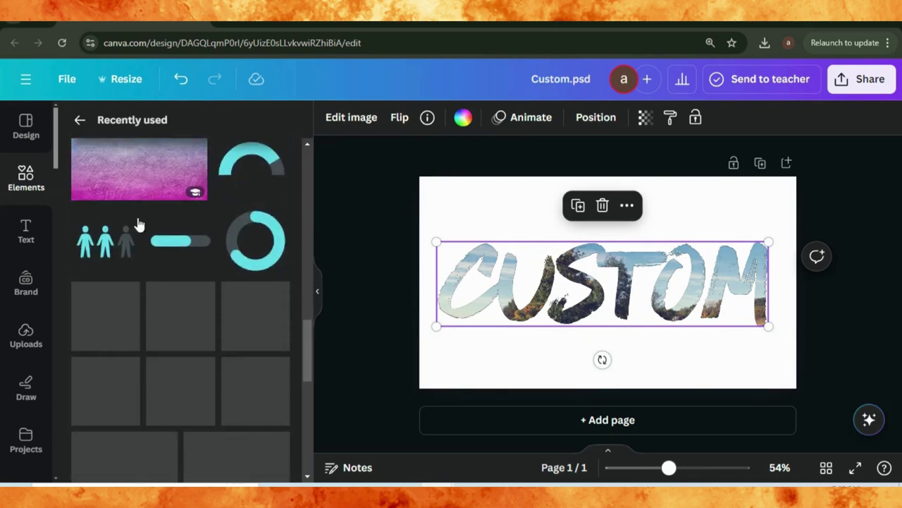
left_click_drag(137, 172, 448, 293)
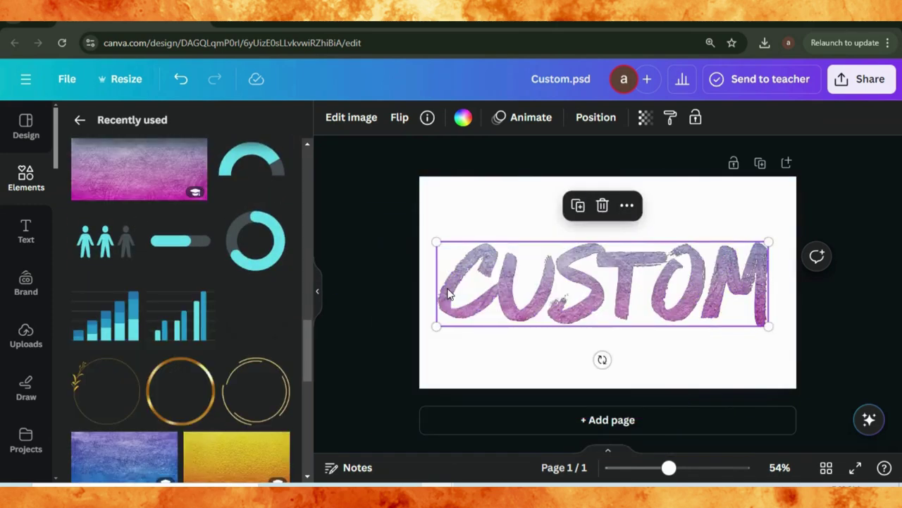
left_click(681, 227)
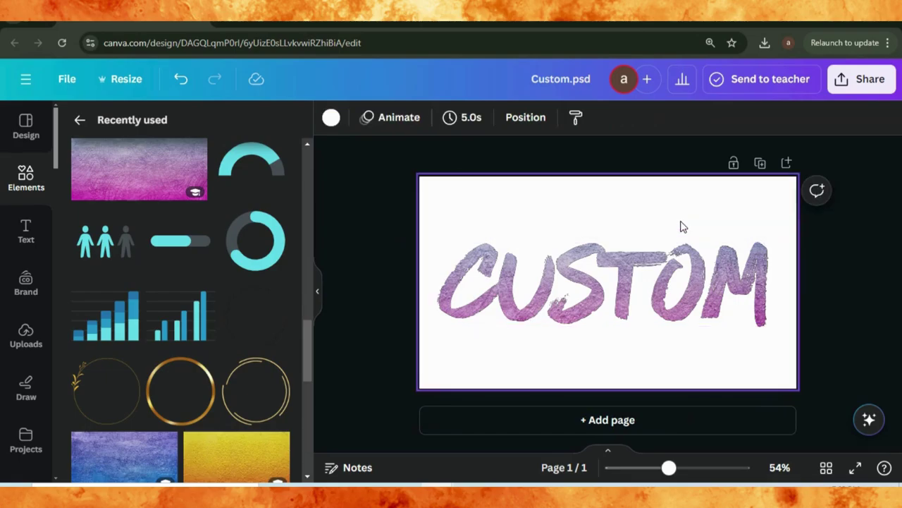